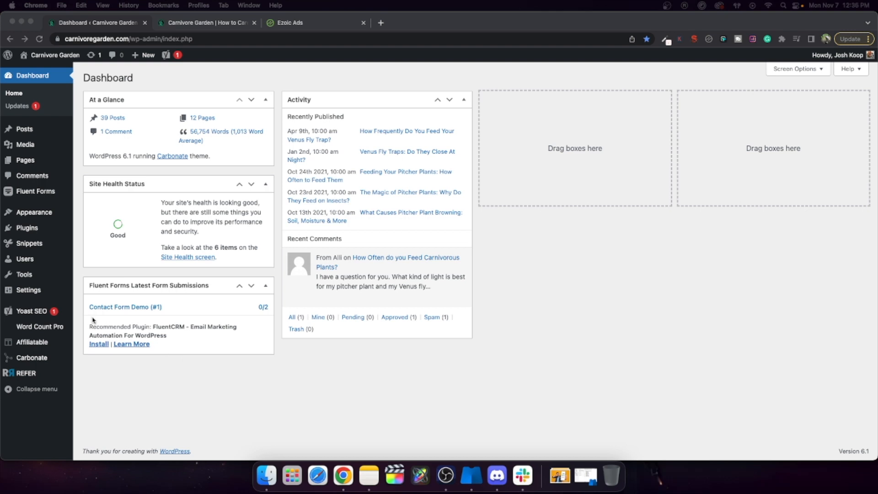
Open the Ezoic plugin's ad settings from the WordPress settings and display its inserter settings
click(37, 290)
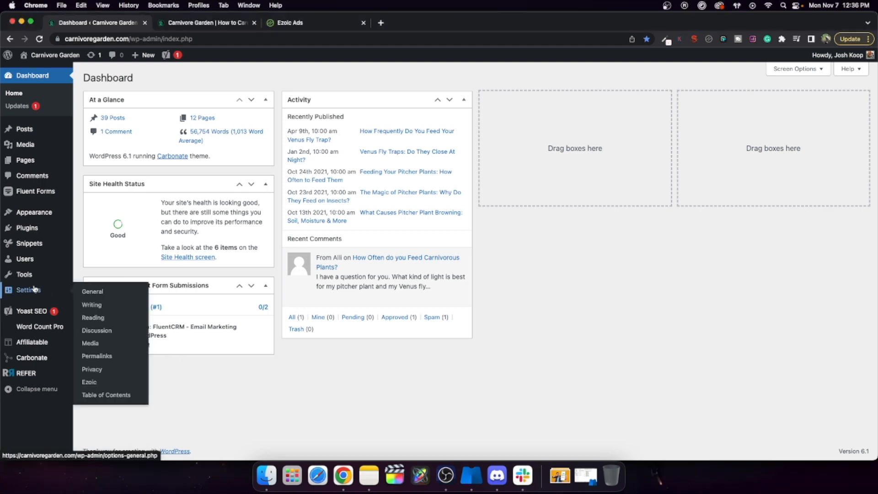
click(89, 384)
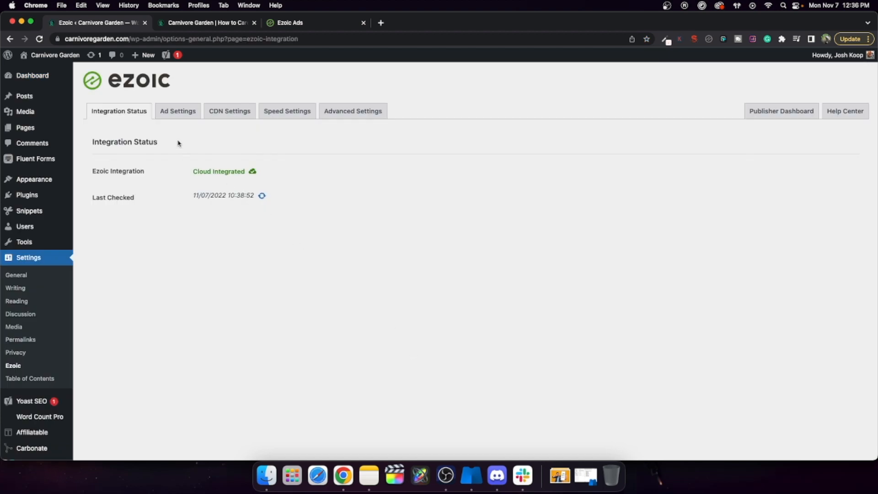
click(180, 114)
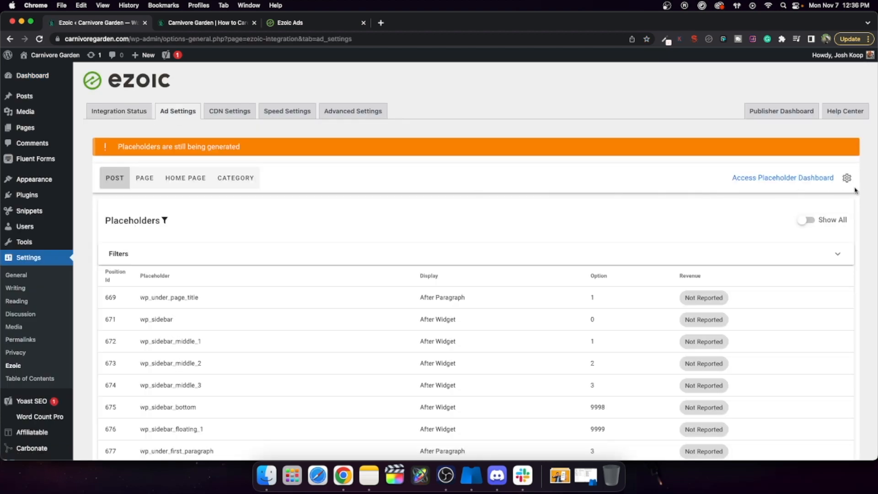
click(849, 183)
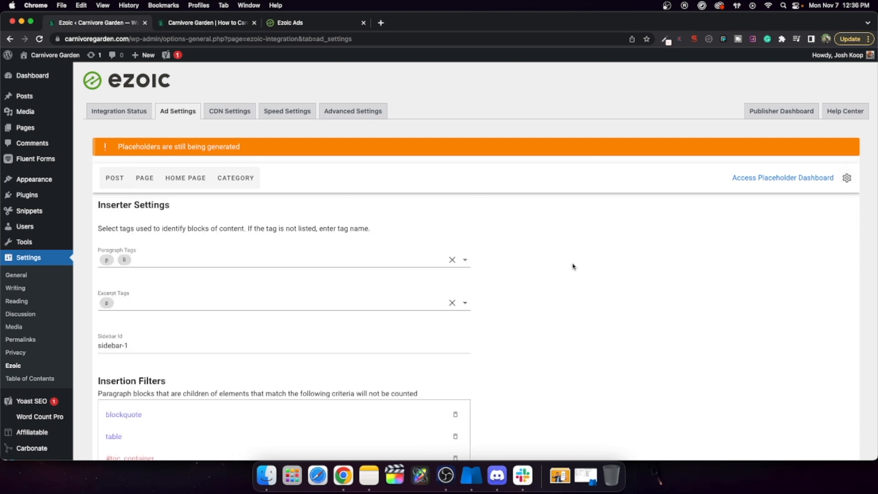
Examine the post ad placeholders with their display positions and paragraph options, and return to the inserter settings
scroll(571, 264, down, 3)
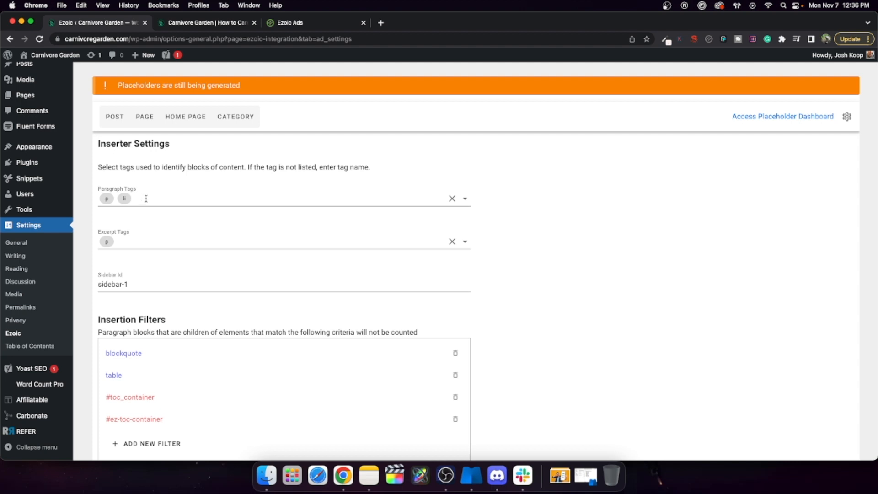
click(110, 118)
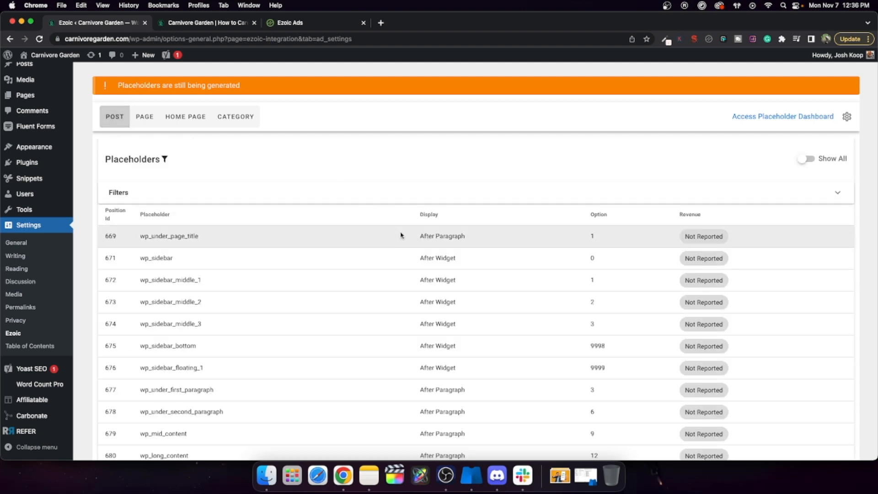
scroll(399, 235, down, 3)
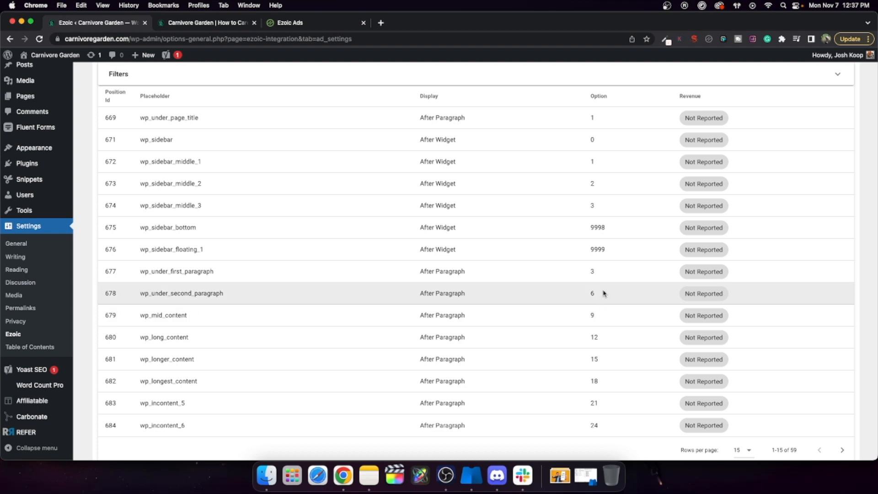
scroll(596, 316, up, 1)
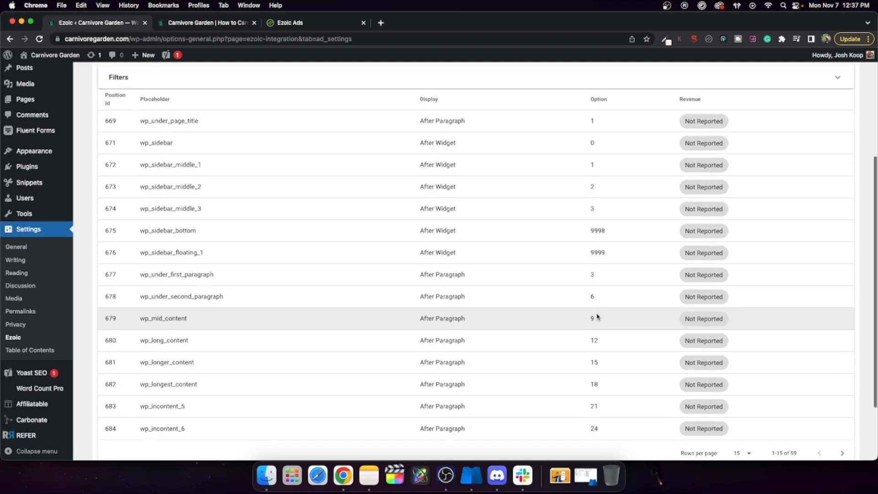
scroll(597, 316, up, 5)
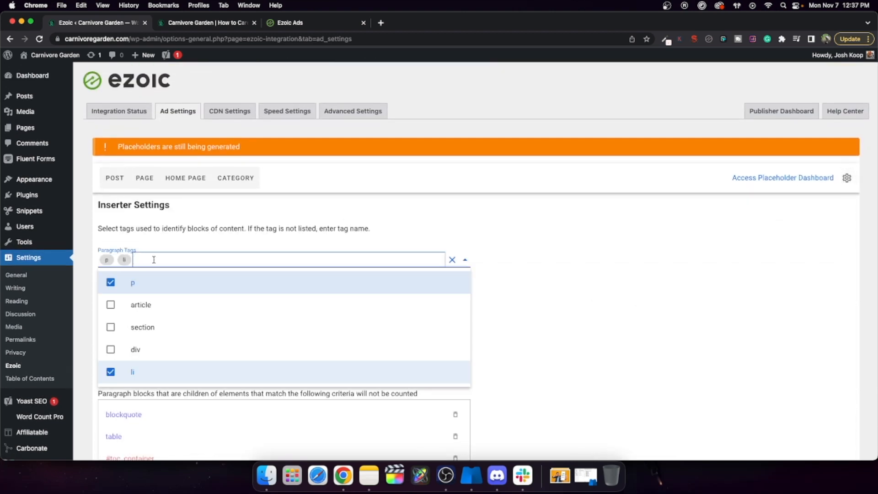
Review the available paragraph tags and excerpt tags and the Sidebar Id in the inserter settings
scroll(162, 334, down, 2)
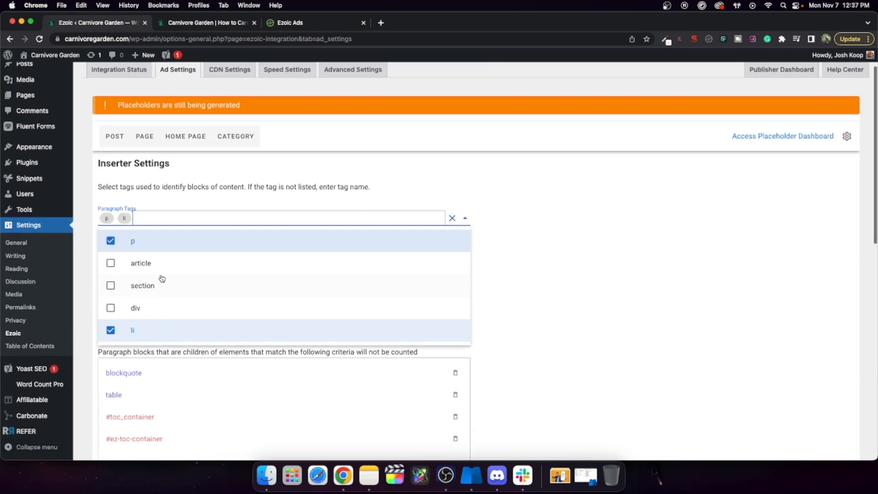
click(511, 234)
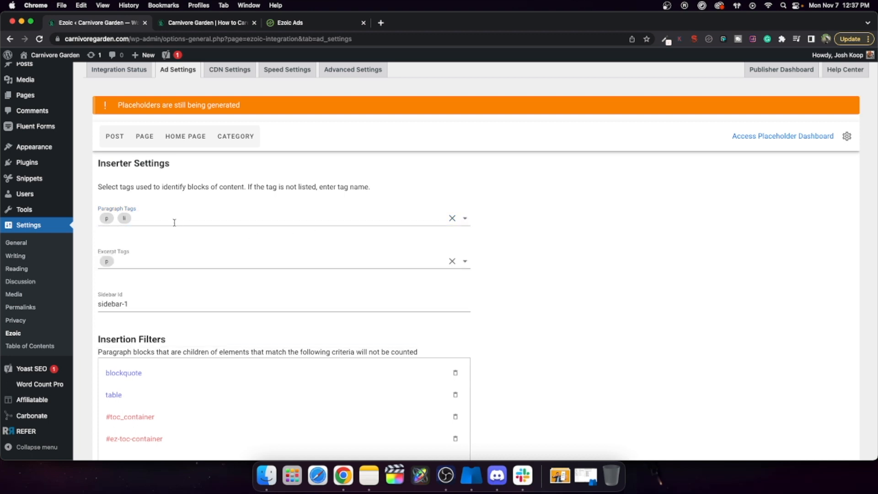
scroll(409, 247, down, 2)
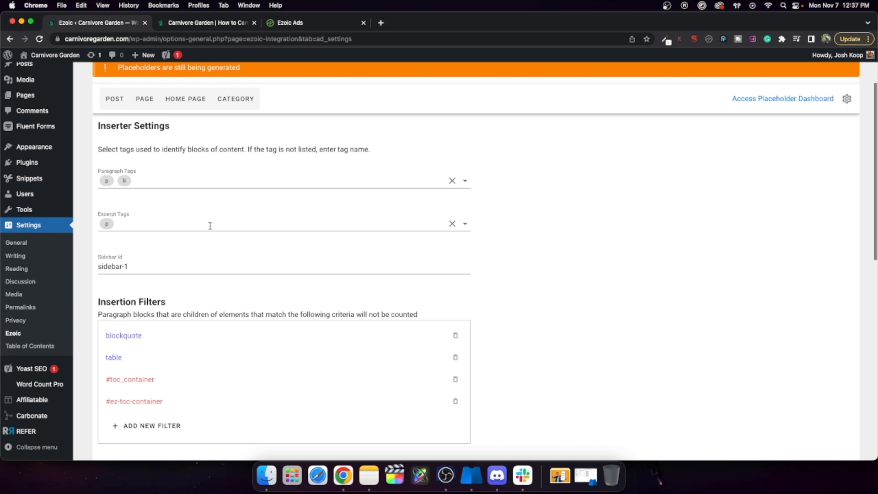
click(118, 225)
scroll(242, 283, down, 2)
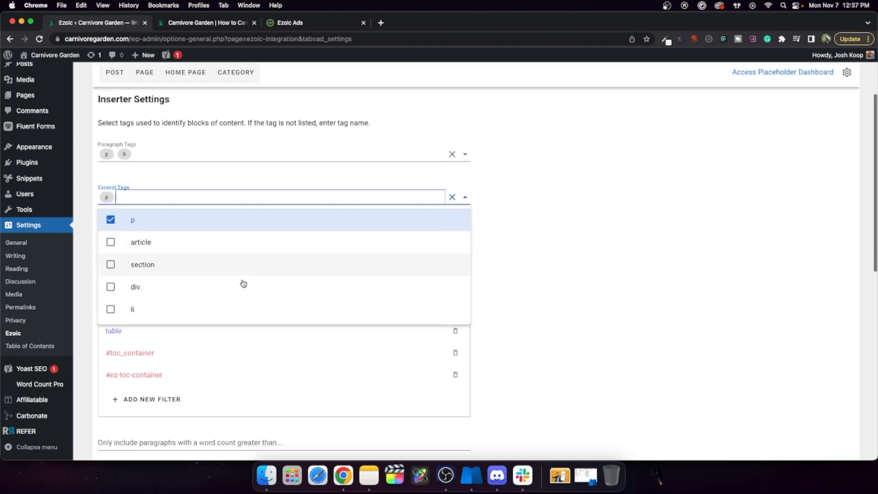
click(420, 246)
click(169, 235)
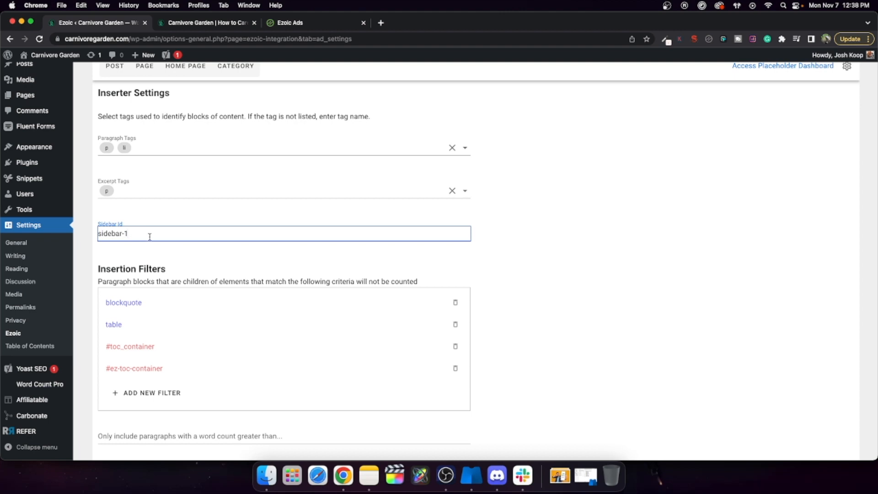
Examine the Insertion Filters section, its description and the #ez-toc-container filter
scroll(516, 281, down, 1)
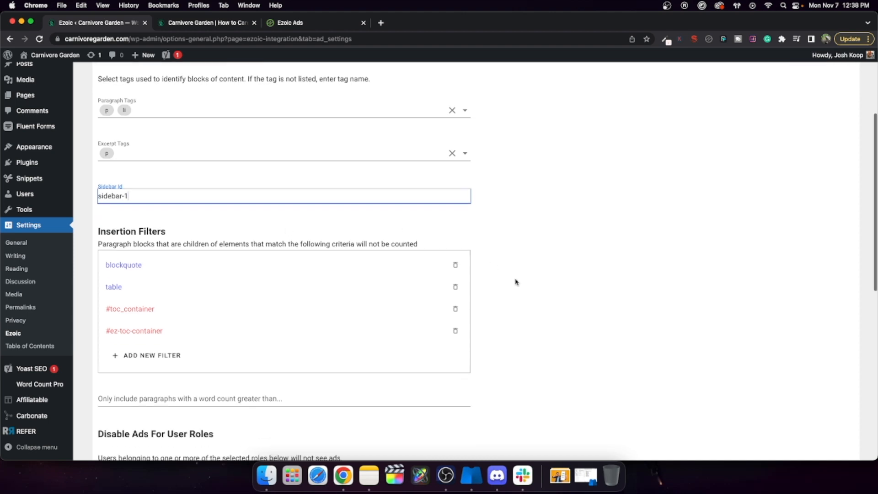
scroll(515, 282, down, 1)
drag(167, 202, 98, 202)
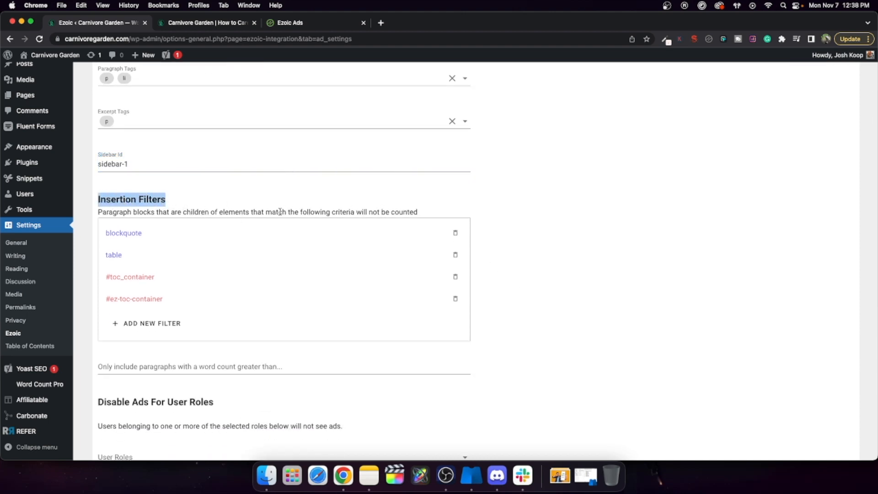
drag(98, 211, 169, 211)
scroll(93, 137, up, 1)
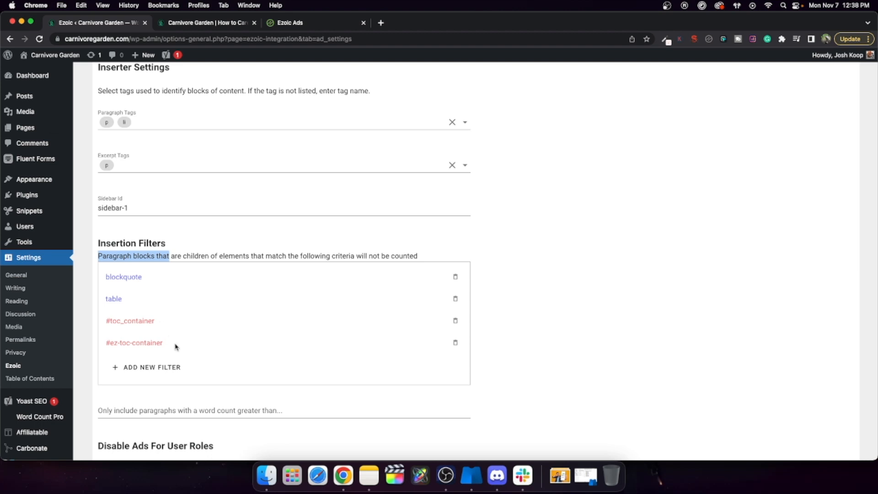
drag(164, 343, 105, 344)
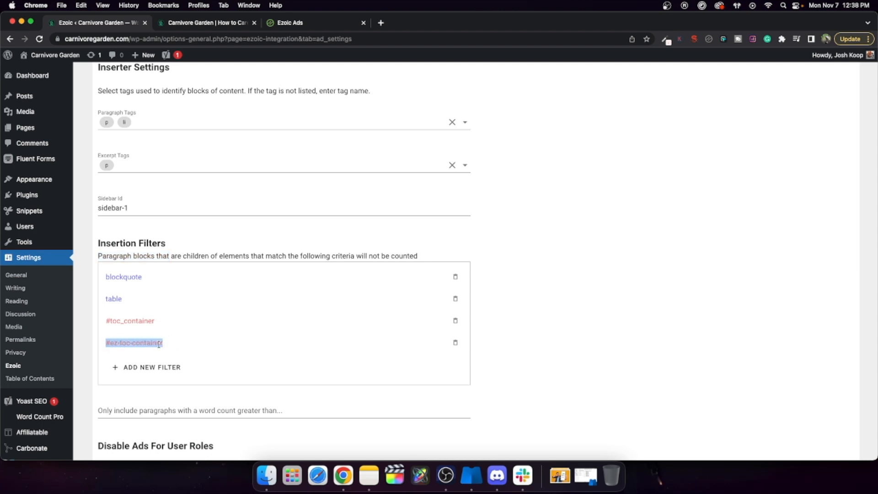
click(601, 311)
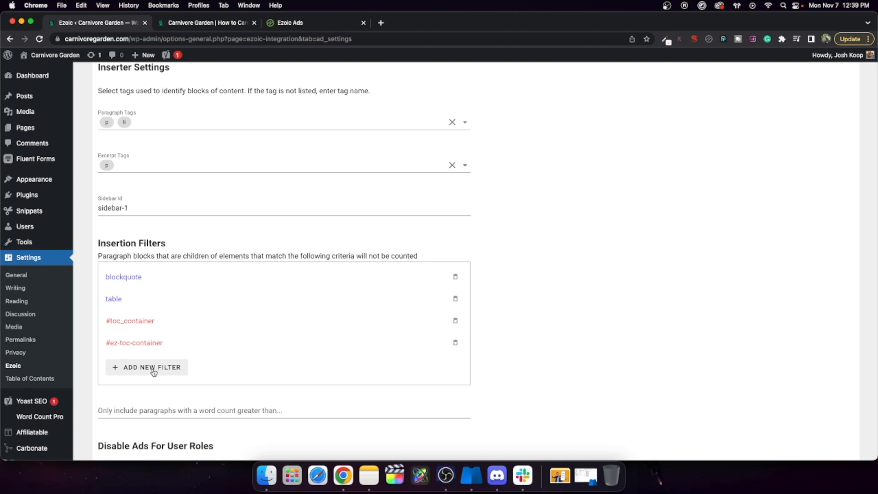
Set the minimum paragraph word count for ad insertion to 75
scroll(382, 349, down, 3)
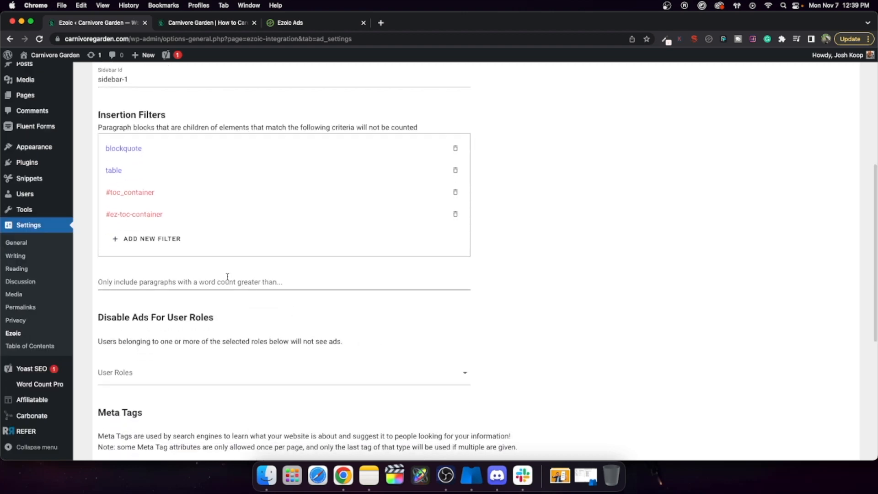
click(280, 286)
click(200, 297)
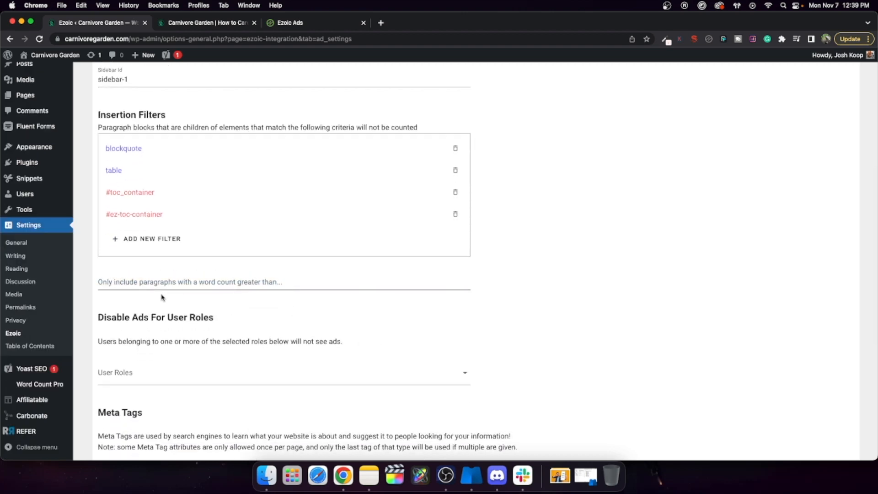
click(215, 282)
text(75)
click(496, 293)
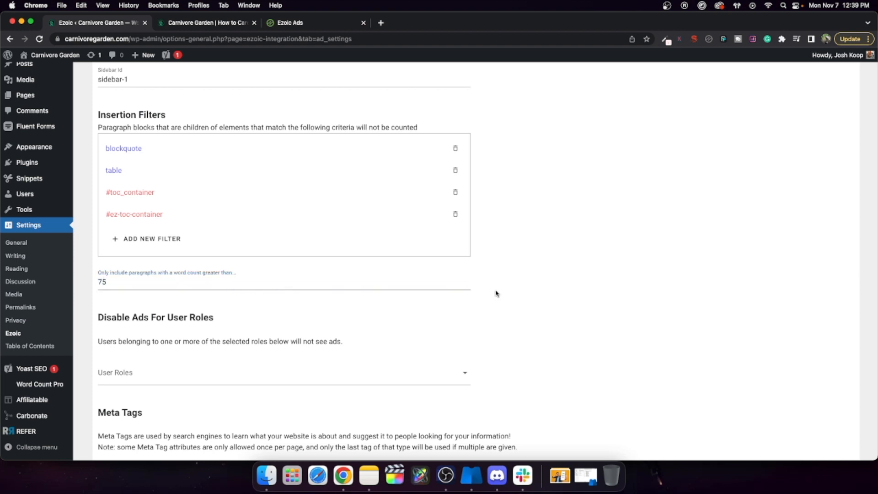
Change the minimum paragraph word count for ad insertion to 15
click(308, 284)
key(BackSpace)
key(BackSpace)
text(15)
click(557, 286)
Clear the minimum paragraph word count and save the inserter settings
click(125, 282)
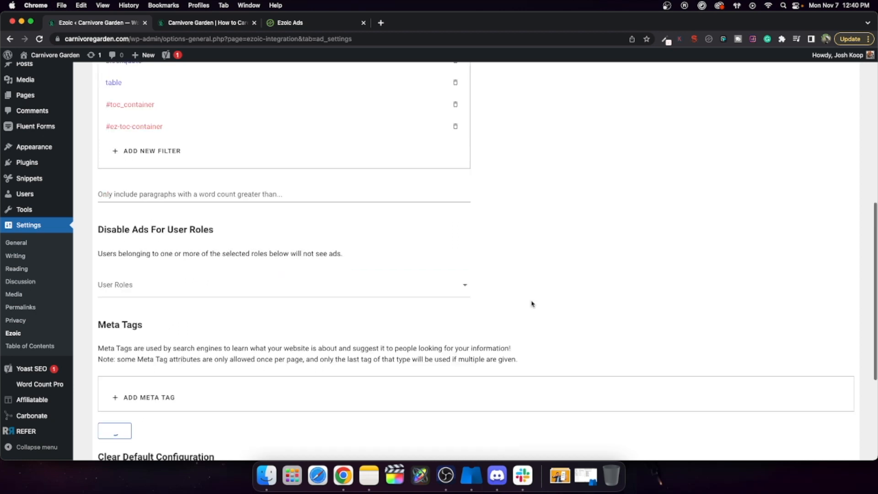
scroll(531, 304, down, 1)
scroll(531, 304, up, 4)
scroll(531, 304, up, 2)
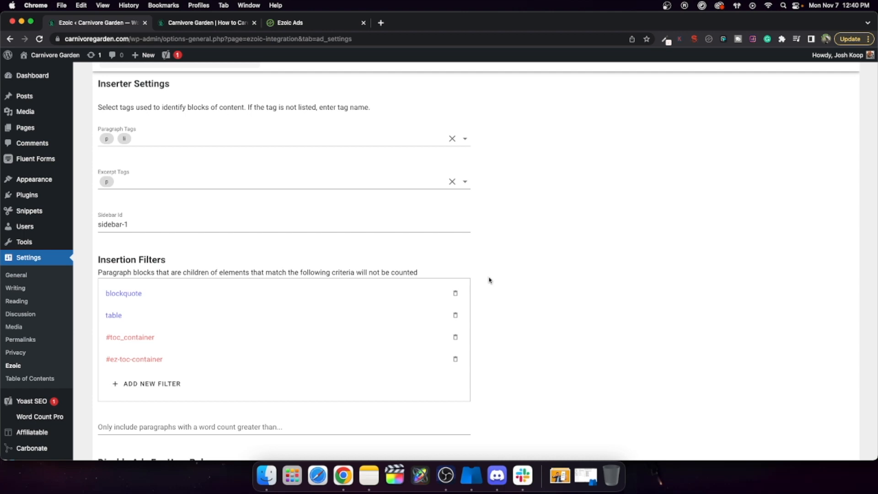
scroll(490, 279, up, 1)
Switch to the Ezoic Ads dashboard and start a new CSS filter for Auto-Insert Ads
click(295, 24)
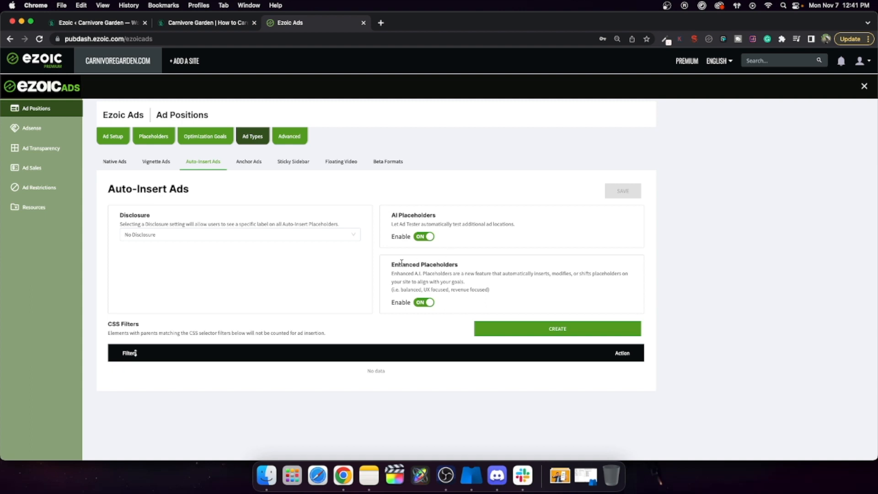
drag(337, 337, 108, 334)
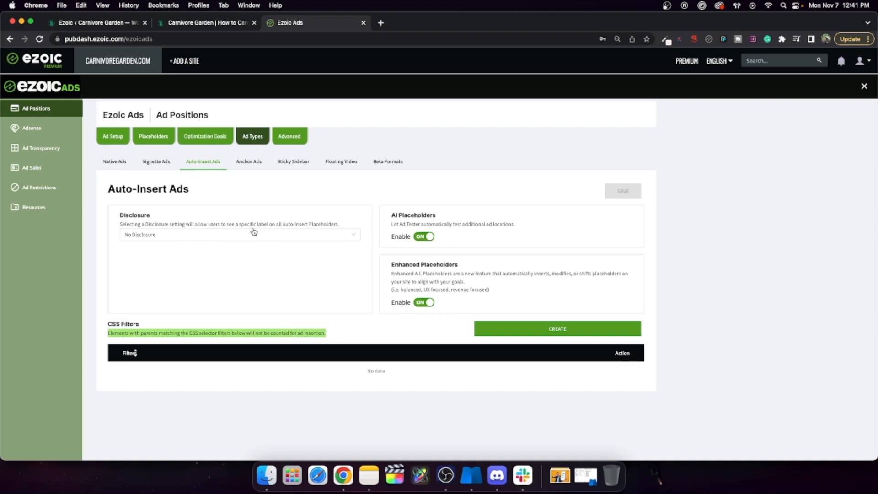
click(501, 329)
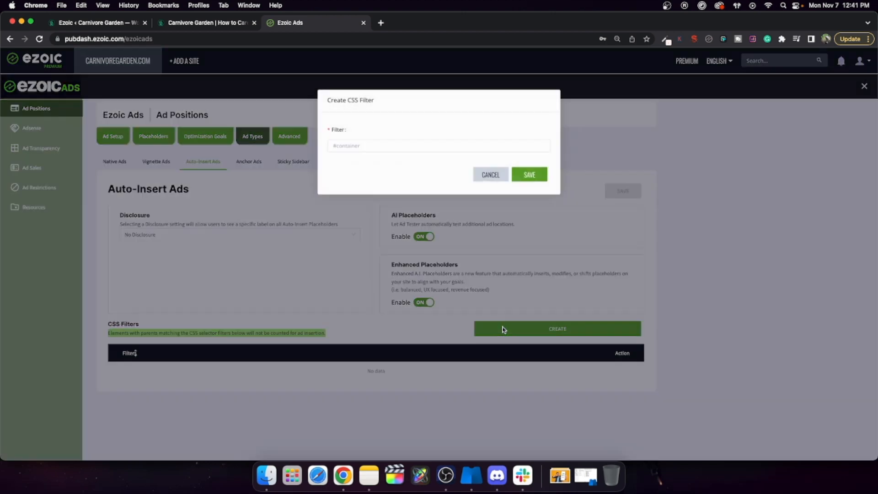
click(437, 146)
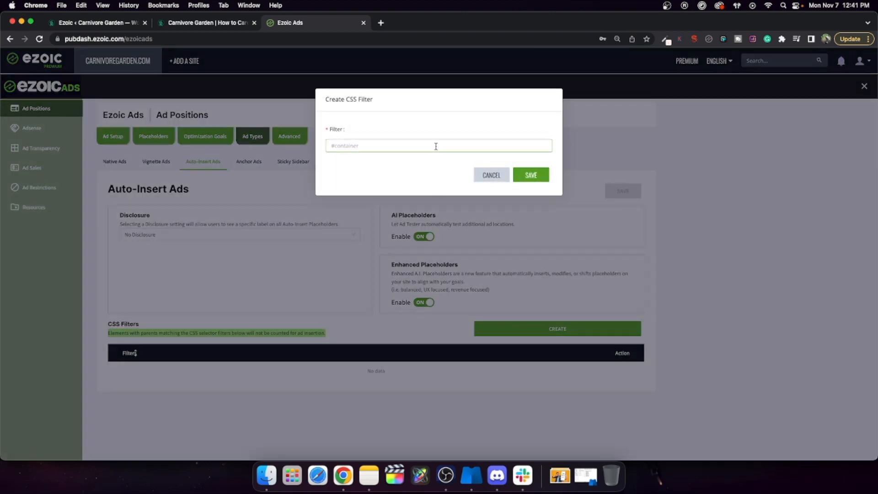
Copy #ez-toc-container from the WordPress insertion filters and save it as the new CSS filter in Ezoic Ads
click(106, 22)
drag(173, 368, 103, 365)
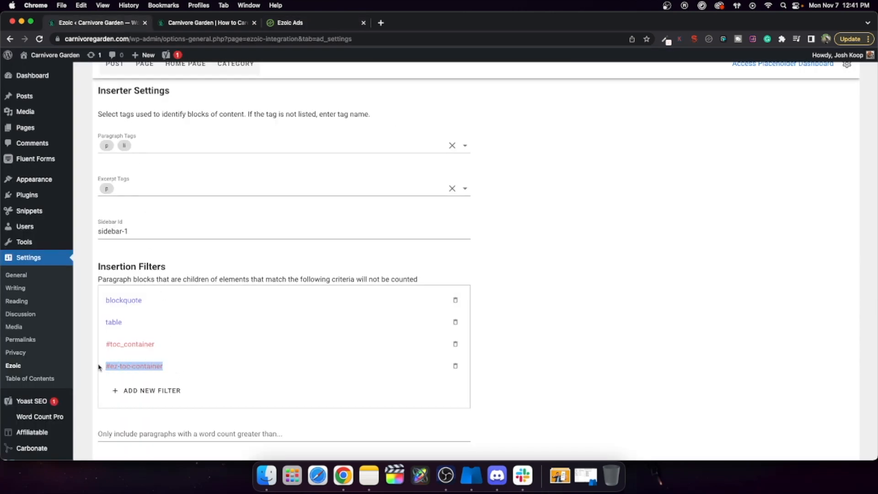
key(ctrl+c)
click(288, 23)
key(ctrl+v)
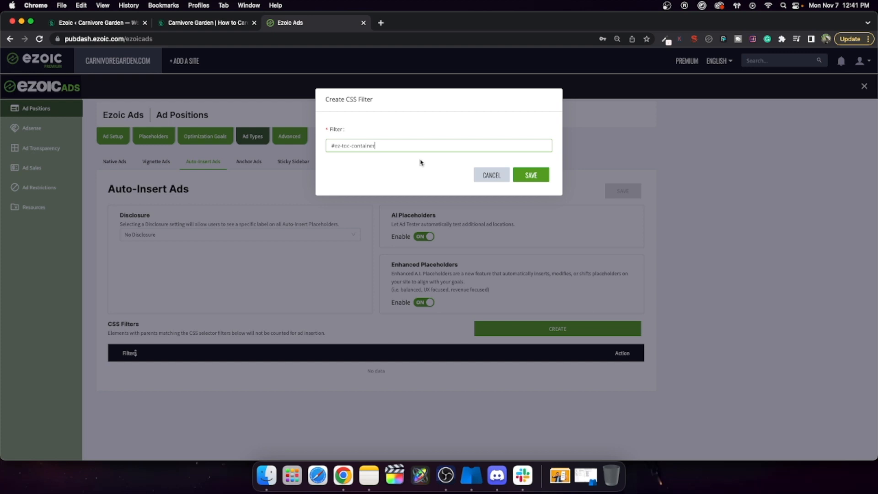
click(540, 176)
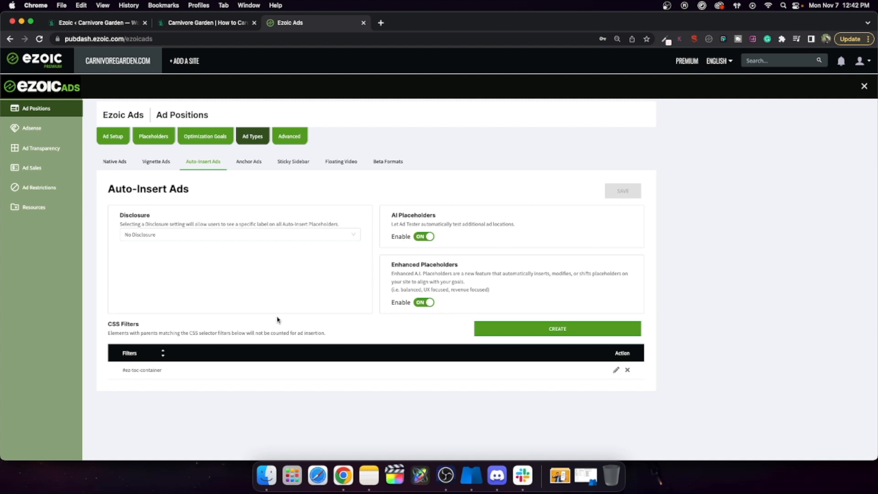
Open the Venus fly trap care post in the block editor and dismiss the welcome guide
click(208, 23)
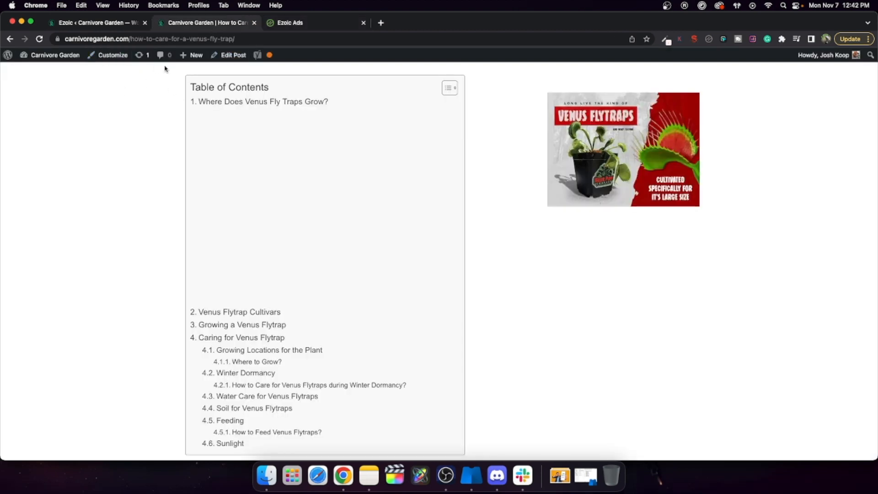
click(226, 54)
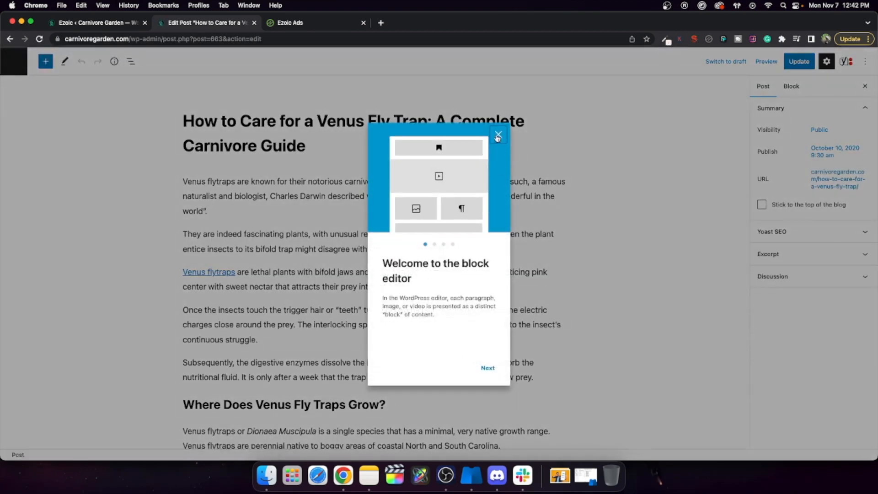
click(497, 136)
Examine the advanced settings of the "Where Does Venus Fly Traps Grow?" heading for the additional CSS class option
scroll(360, 264, down, 5)
click(345, 204)
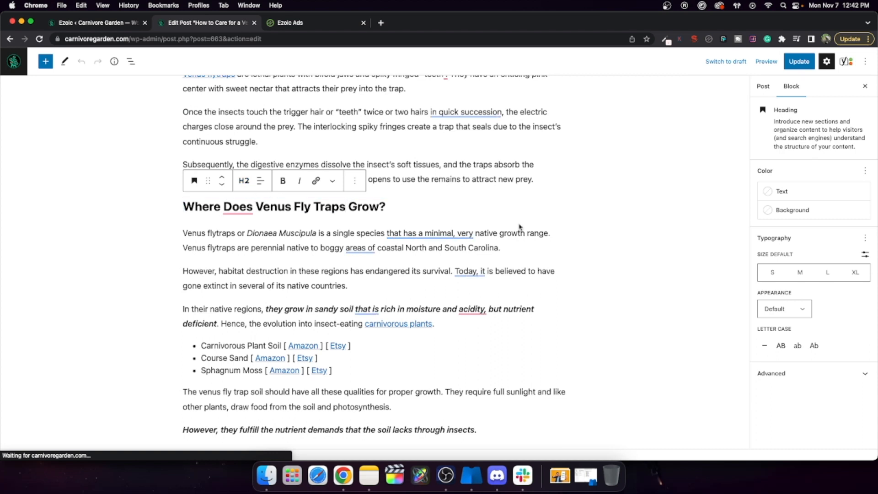
click(788, 377)
click(788, 417)
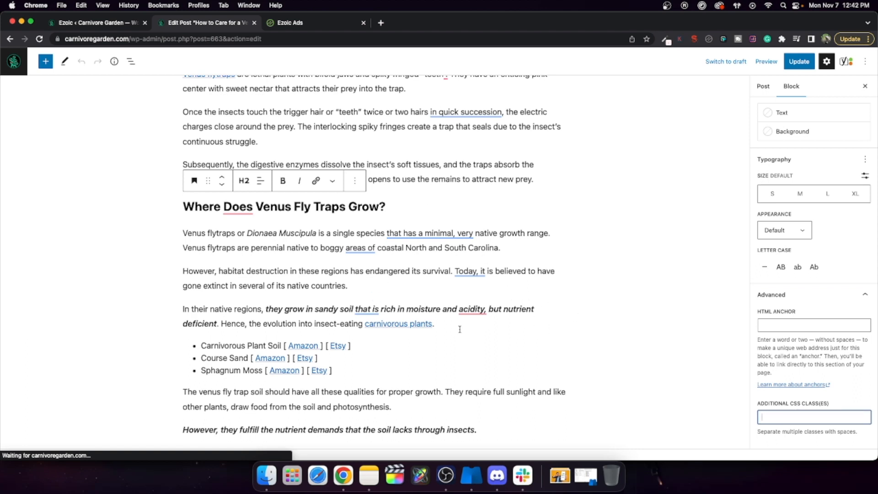
Group the three paragraphs below the "Where Does Venus Fly Traps Grow?" heading and give the group the additional CSS class my-group
drag(461, 325, 179, 227)
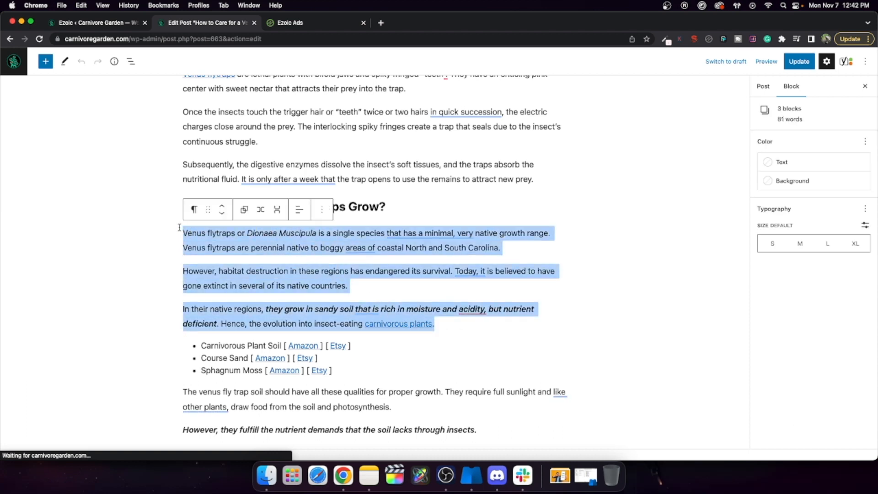
click(244, 210)
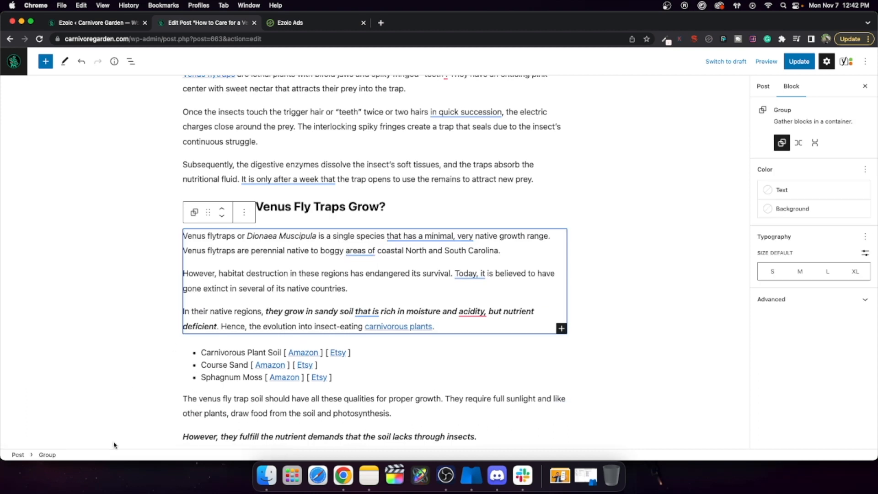
click(782, 301)
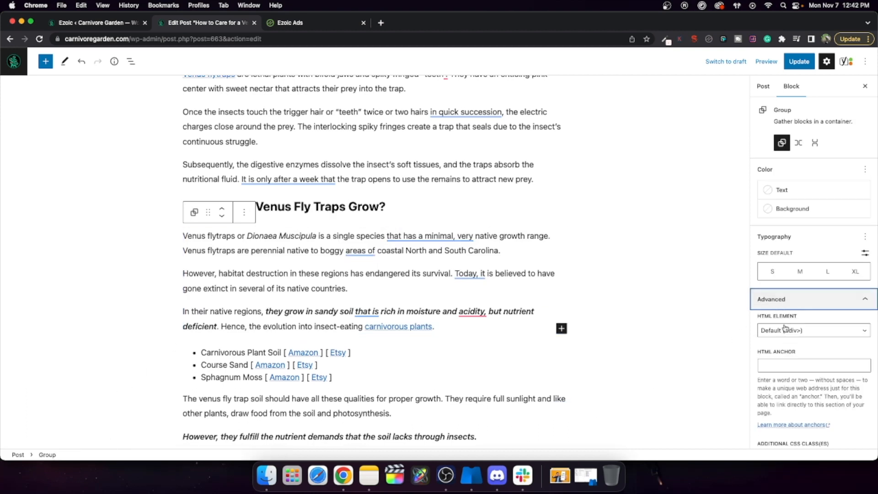
click(808, 331)
click(809, 334)
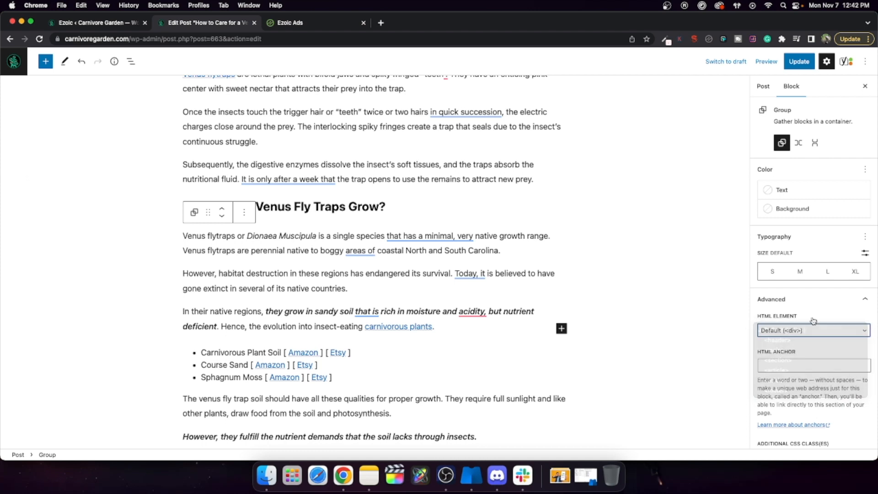
scroll(796, 354, down, 2)
click(804, 412)
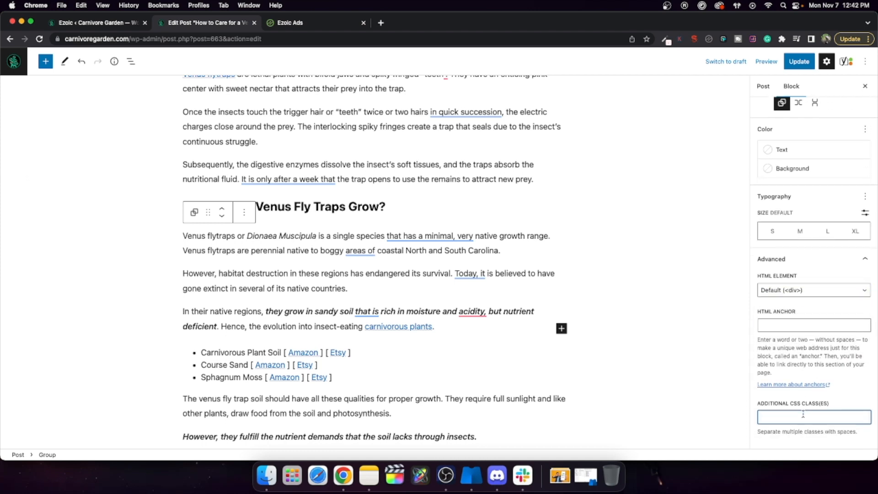
text(my-group)
Copy the my-group class name and create a new insertion filter for that class in the WordPress Ezoic settings
key(super+a)
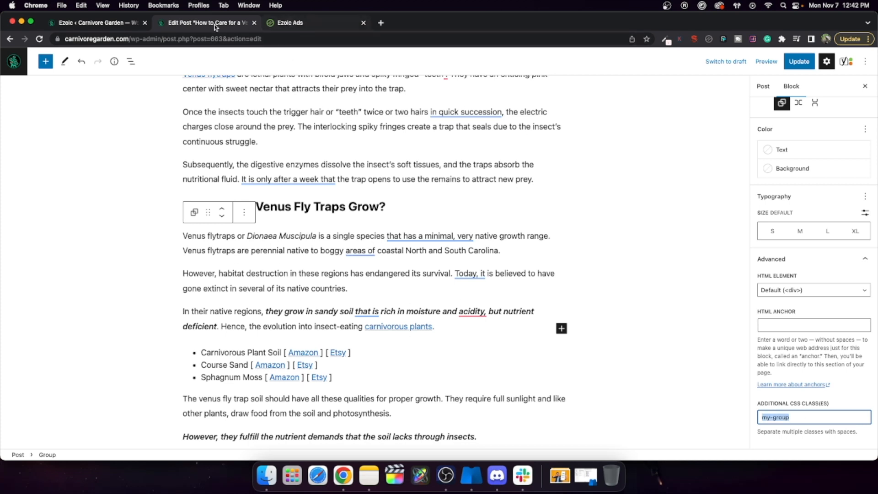
click(109, 23)
click(166, 395)
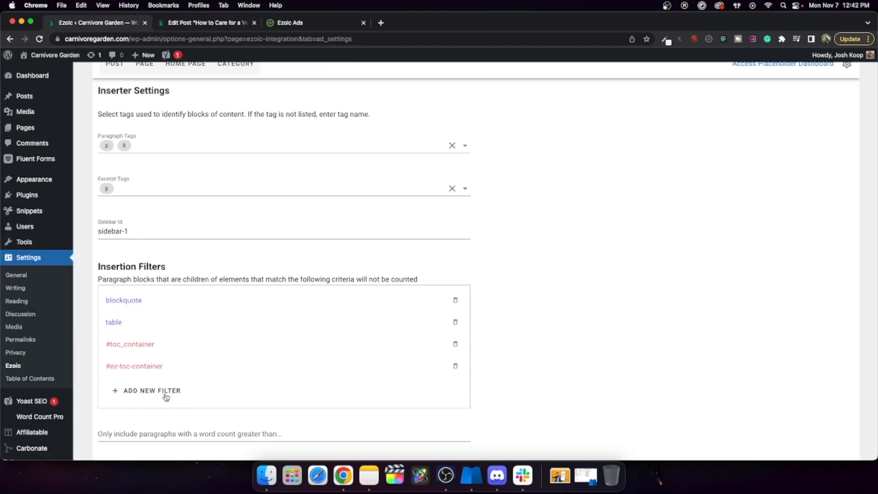
click(370, 246)
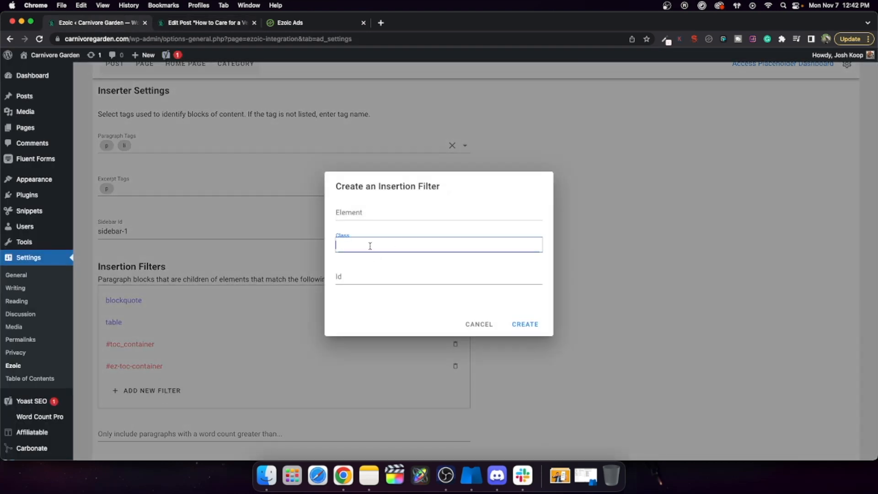
key(super+v)
click(518, 324)
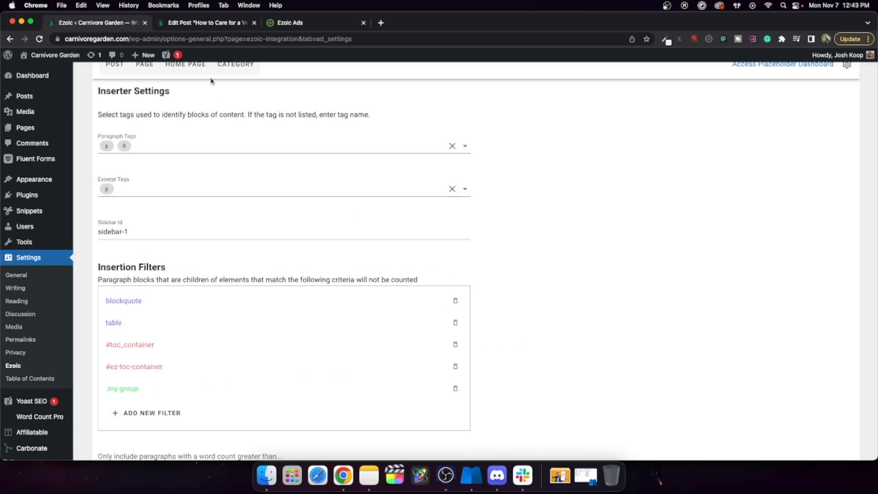
Switch to the Ezoic Ads dashboard and create a CSS filter my-group for Auto-Insert Ads
click(286, 24)
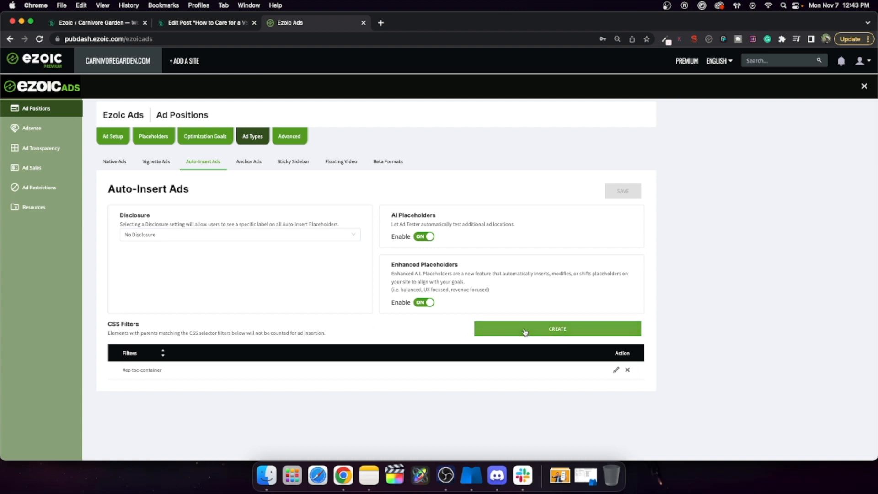
scroll(525, 332, down, 1)
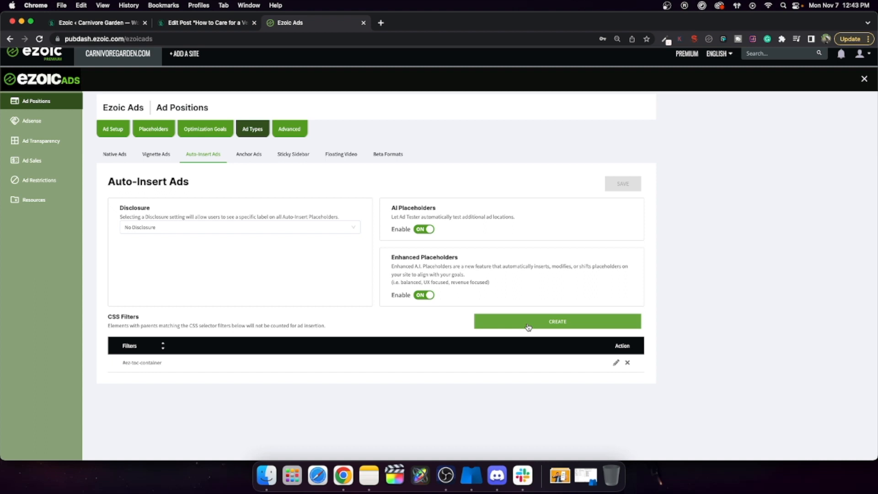
click(528, 327)
click(426, 146)
text(#ez-toc-container)
key(super+a)
text(my-group)
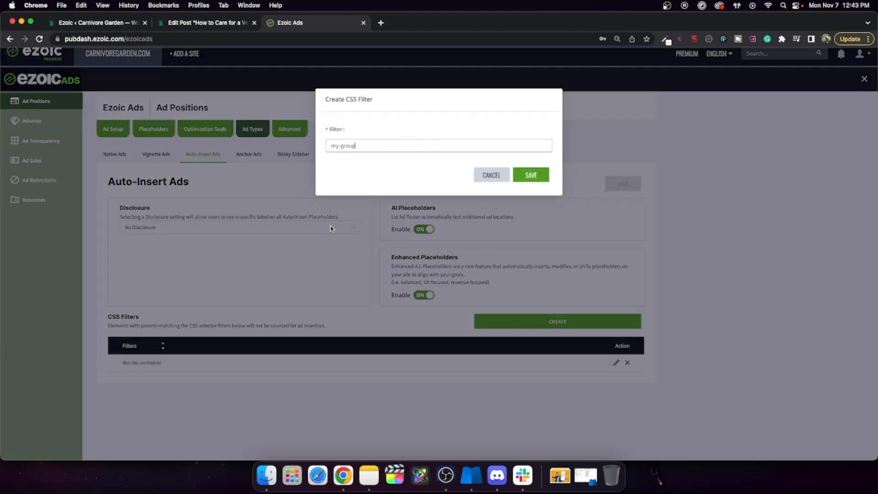
click(519, 176)
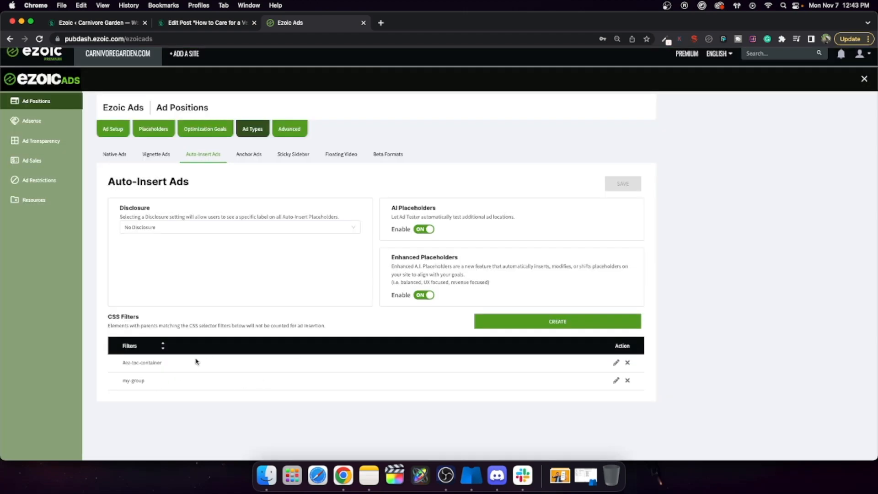
Try to change the my-group CSS filter to the class selector .my-group
click(615, 380)
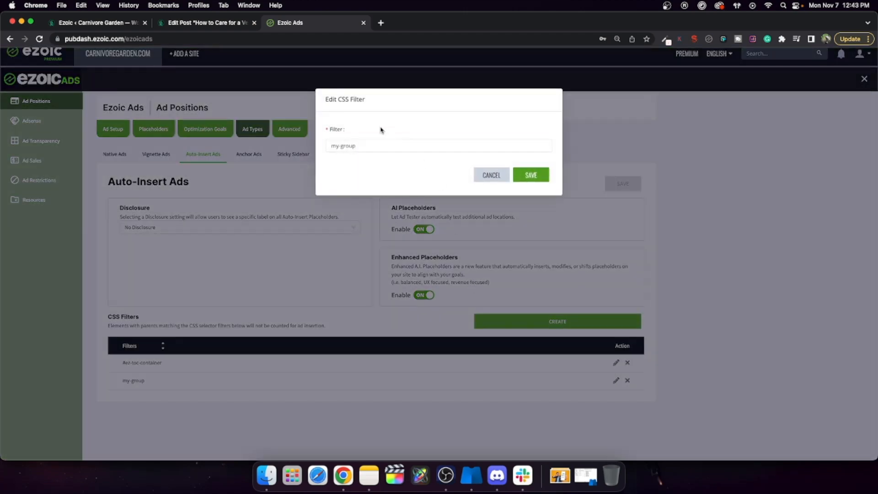
text(.)
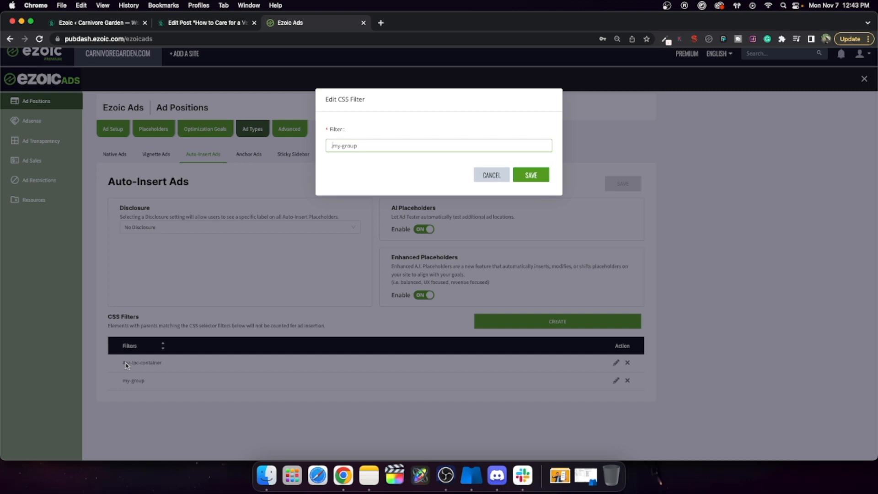
click(531, 175)
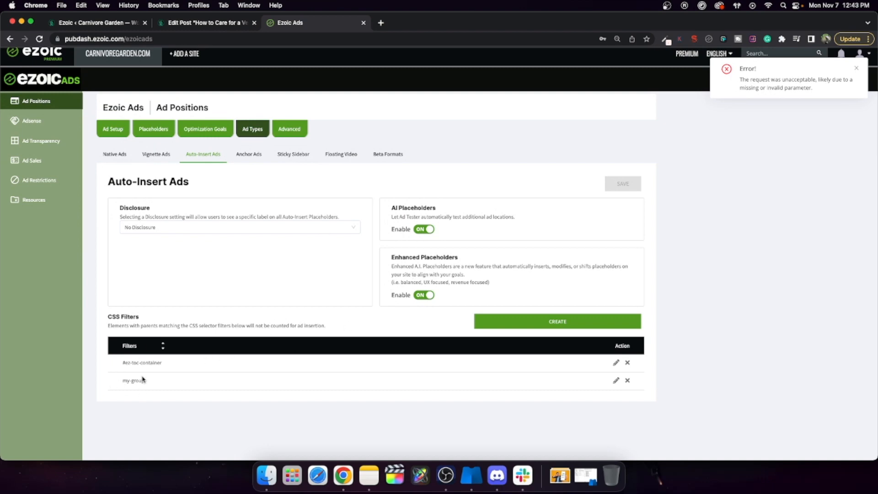
Return to the Venus fly trap post in the block editor and select the group containing the three paragraphs
click(188, 24)
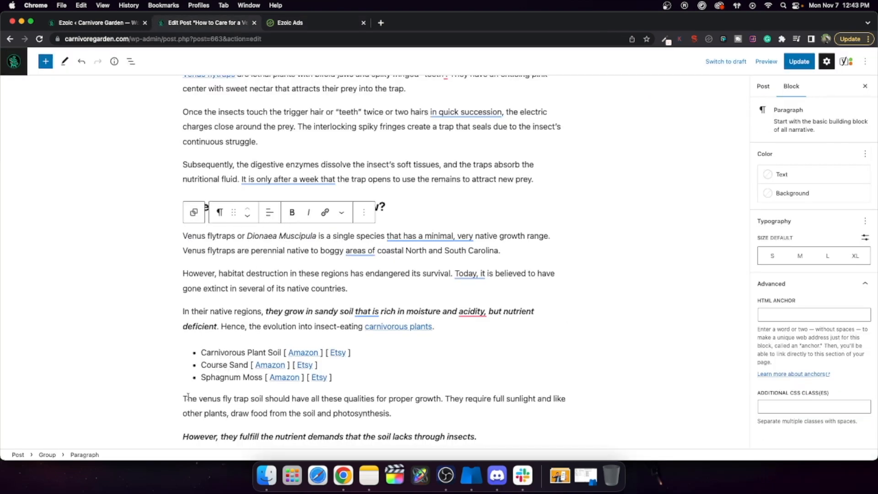
click(47, 455)
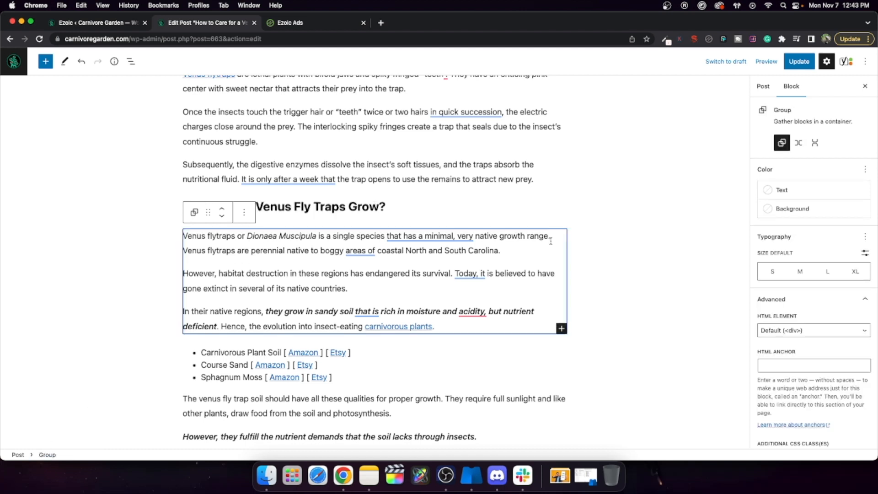